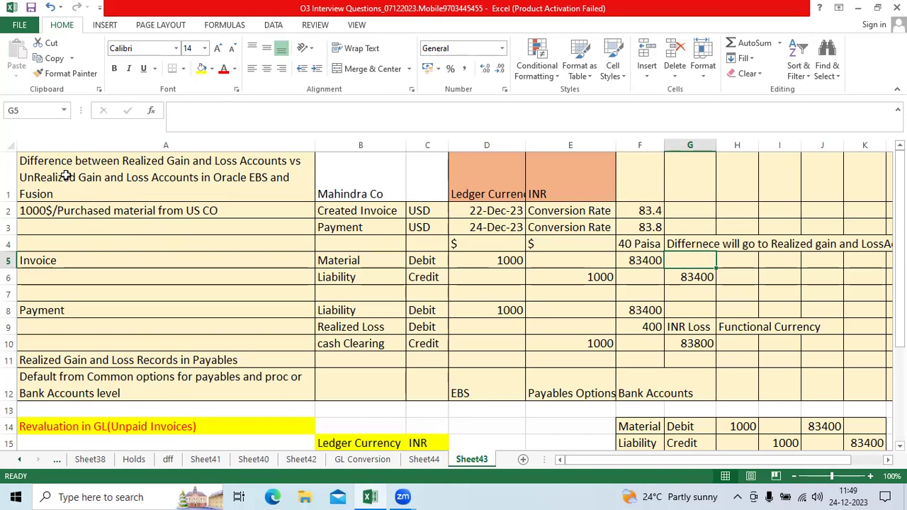
# Apply All Borders to the row 1 header cells B1:E1, from Mahindra Co to INR.
pyautogui.click(65, 176)
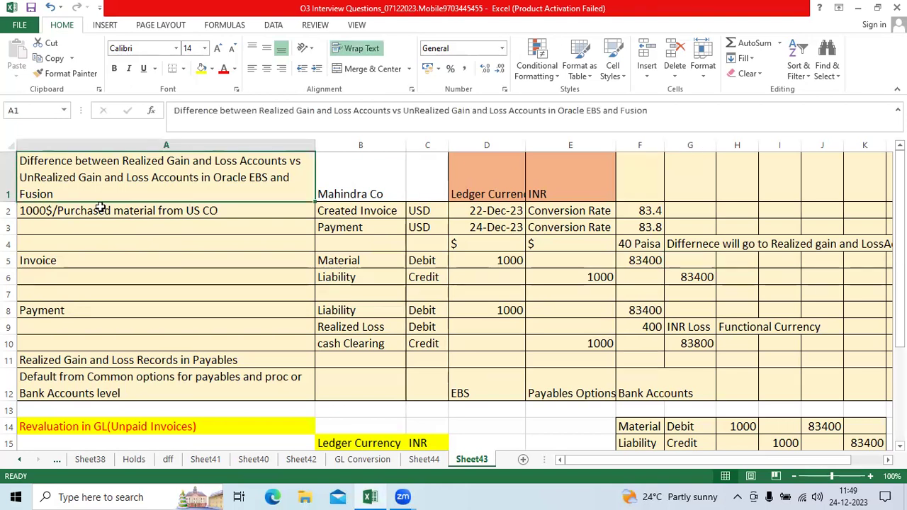
pyautogui.moveTo(332, 177); pyautogui.dragTo(556, 179)
pyautogui.click(183, 68)
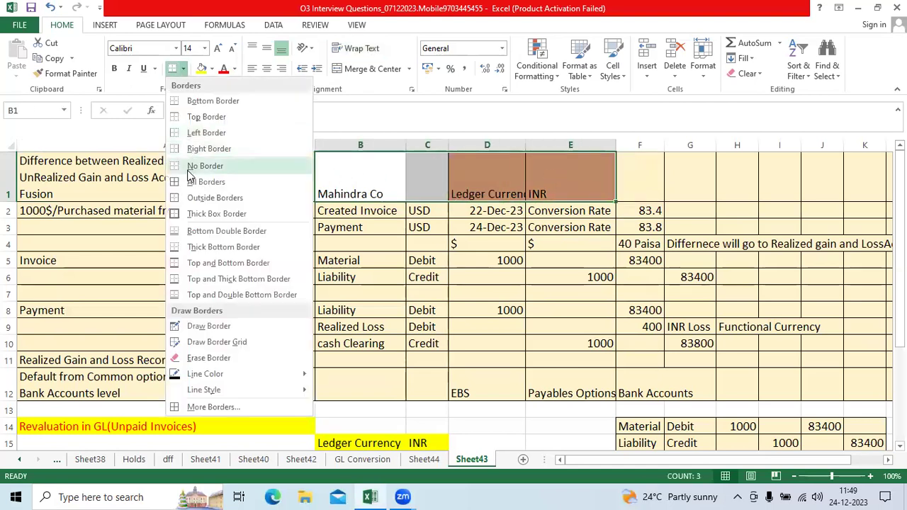
pyautogui.click(189, 180)
pyautogui.click(355, 180)
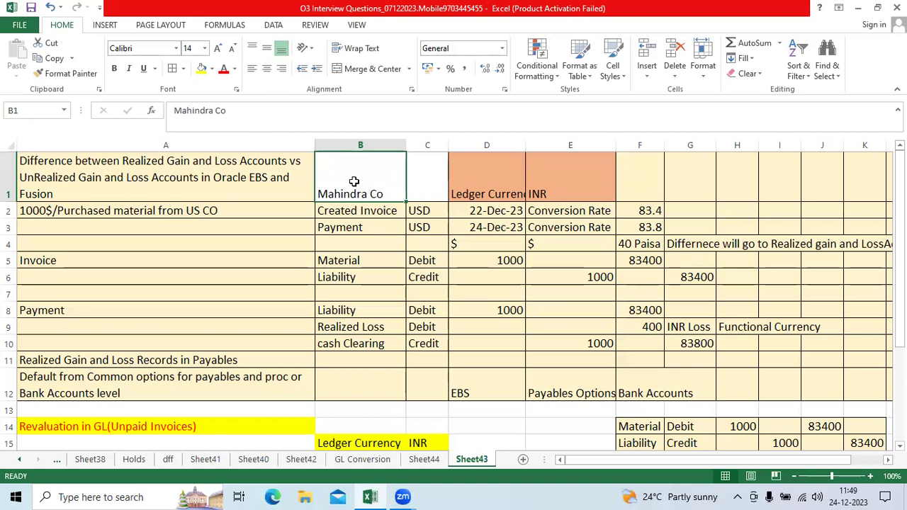
# Autofit column D so the full 'Ledger Currency' heading in D1 is visible.
pyautogui.click(487, 194)
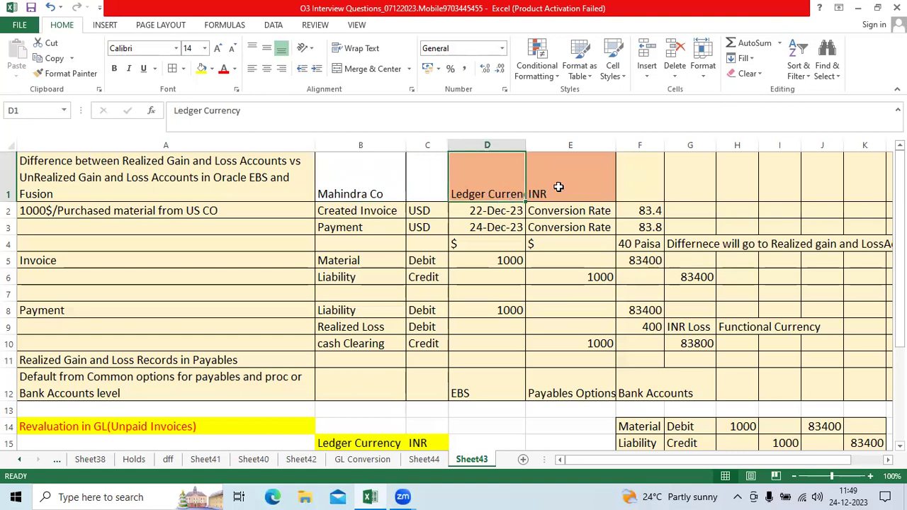
pyautogui.click(540, 172)
pyautogui.moveTo(525, 140); pyautogui.dragTo(524, 140)
pyautogui.doubleClick(524, 140)
pyautogui.click(511, 194)
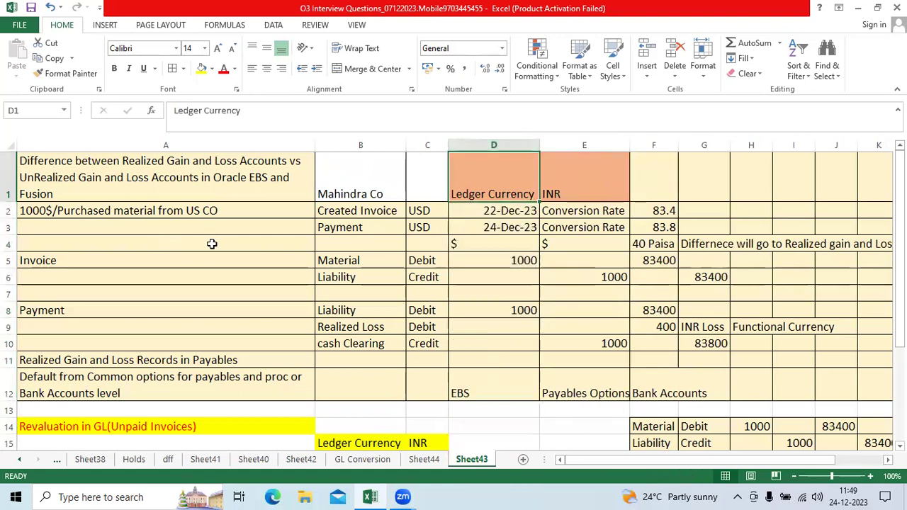
pyautogui.click(234, 211)
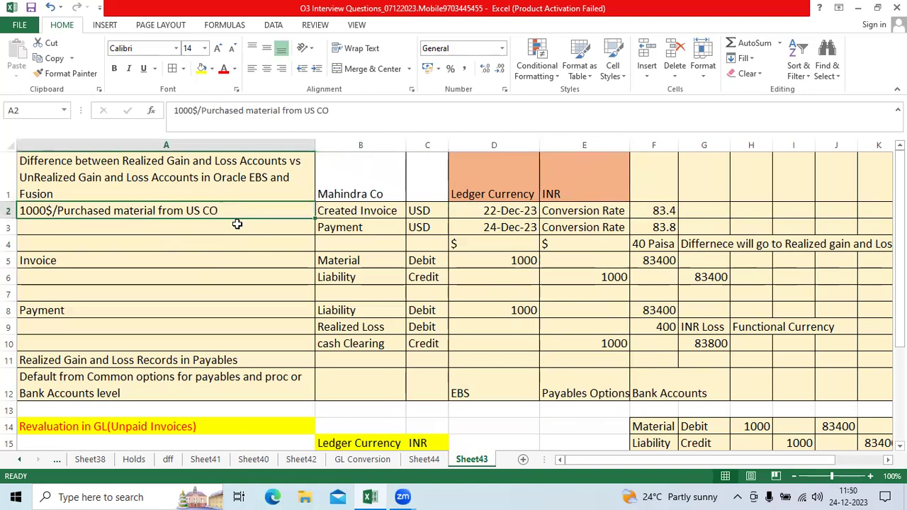
pyautogui.click(363, 196)
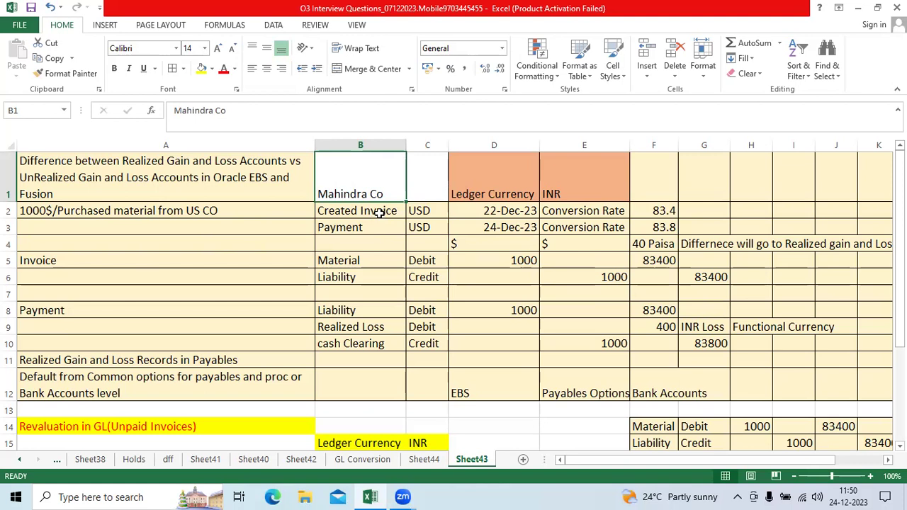
pyautogui.click(380, 213)
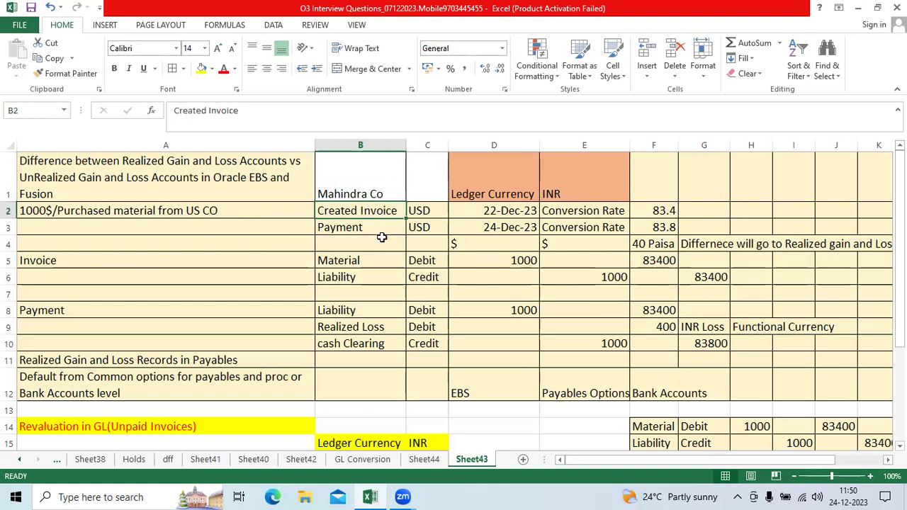
pyautogui.click(422, 211)
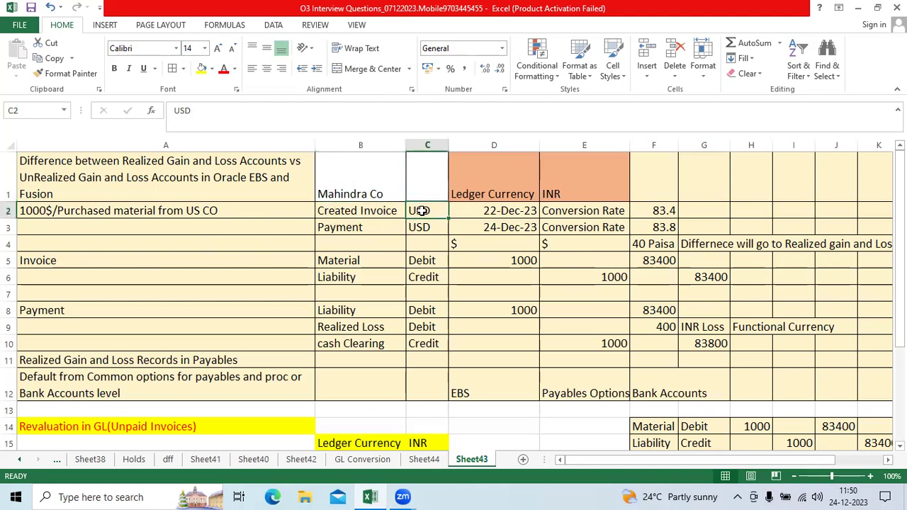
pyautogui.click(477, 211)
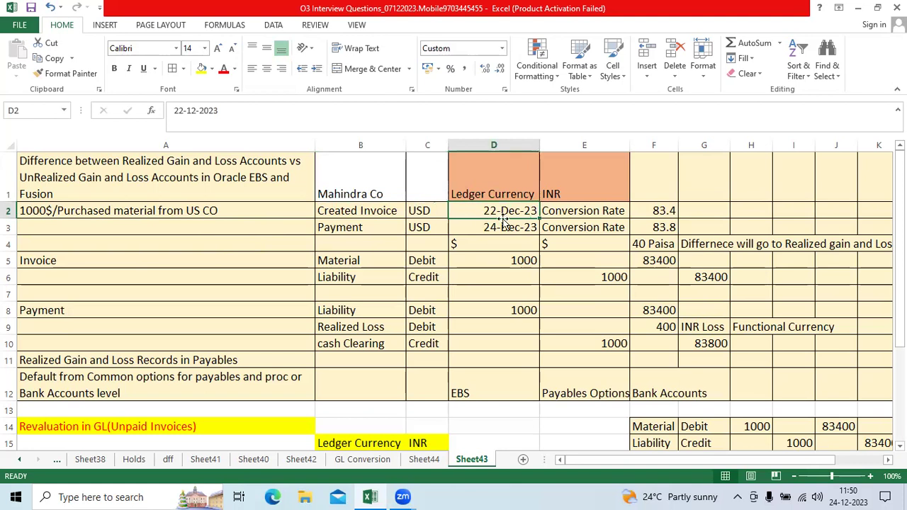
pyautogui.click(585, 215)
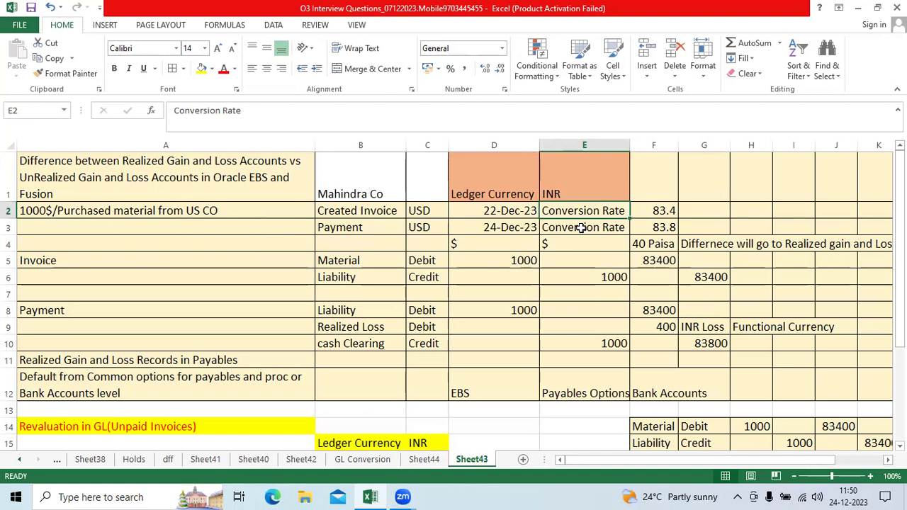
pyautogui.click(527, 265)
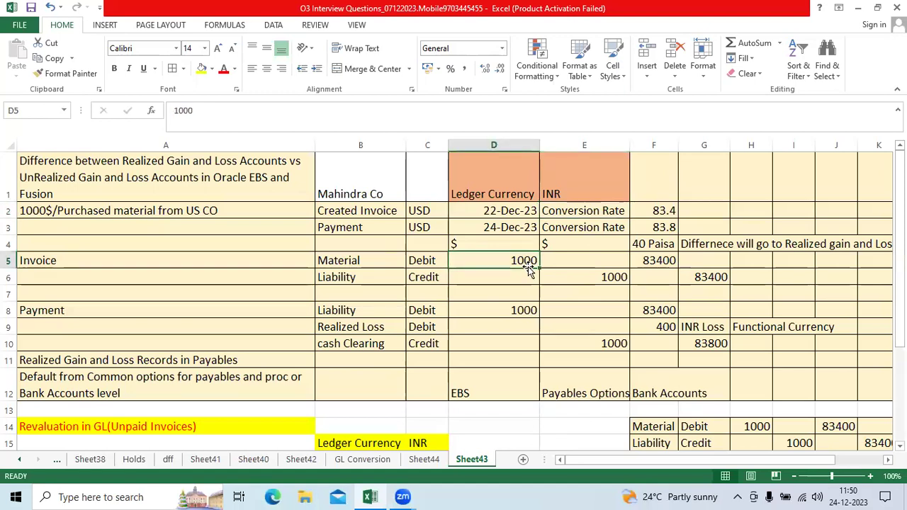
pyautogui.click(662, 260)
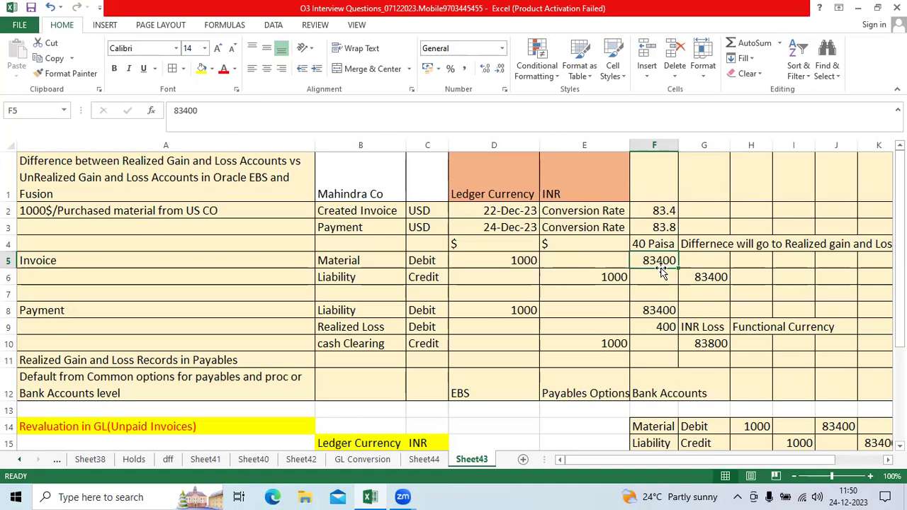
pyautogui.moveTo(101, 260); pyautogui.dragTo(695, 276)
pyautogui.click(670, 276)
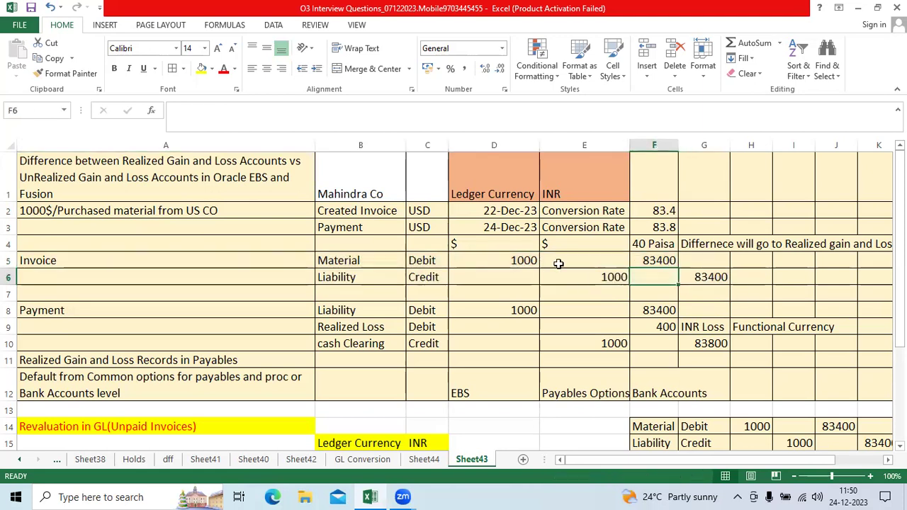
pyautogui.click(358, 226)
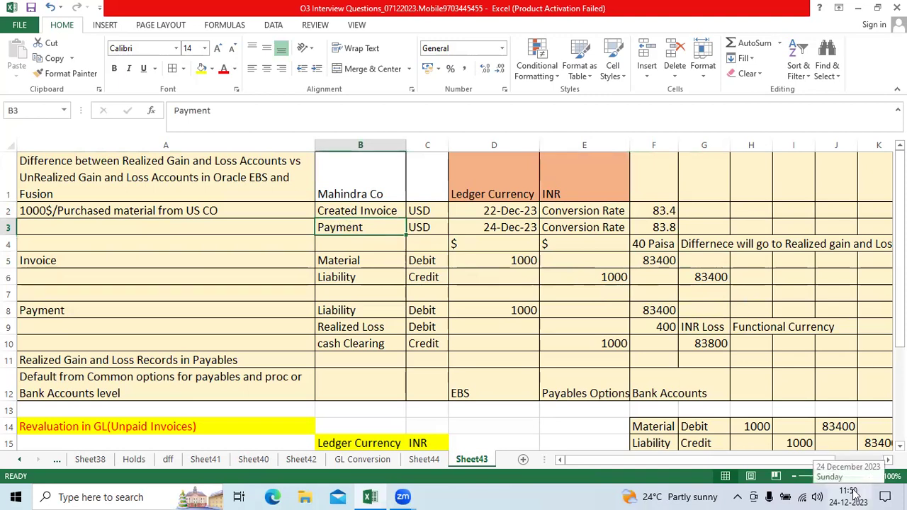
pyautogui.click(506, 228)
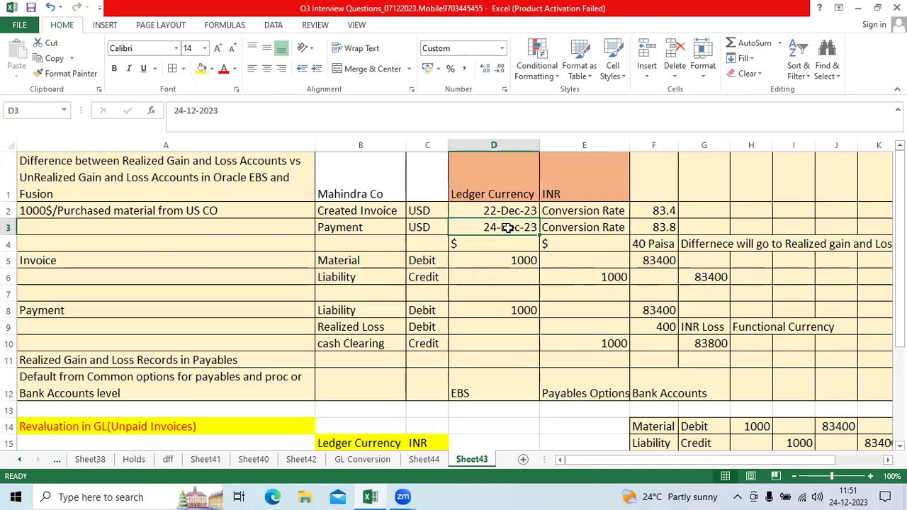
pyautogui.click(653, 226)
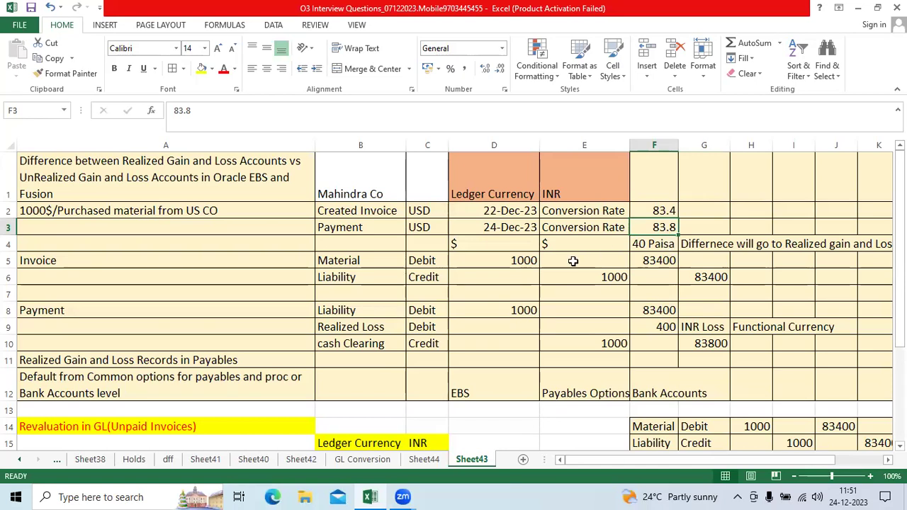
pyautogui.click(532, 260)
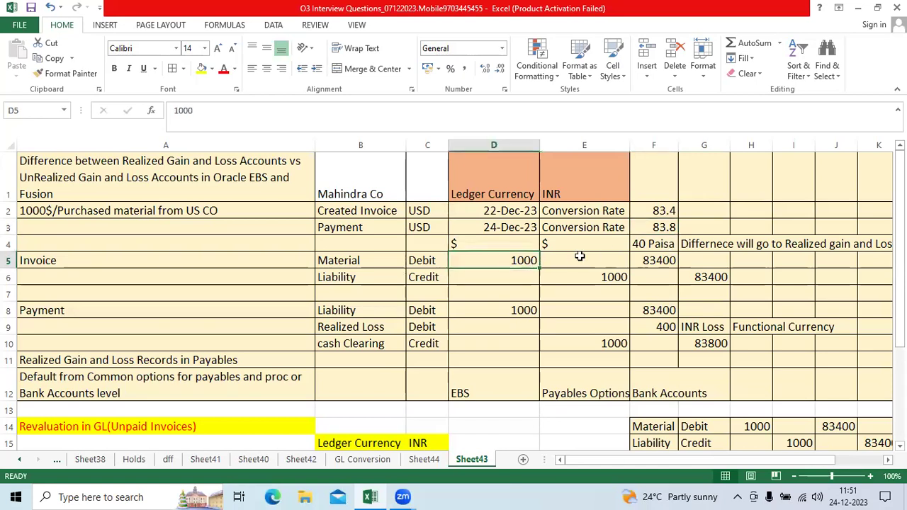
pyautogui.click(660, 246)
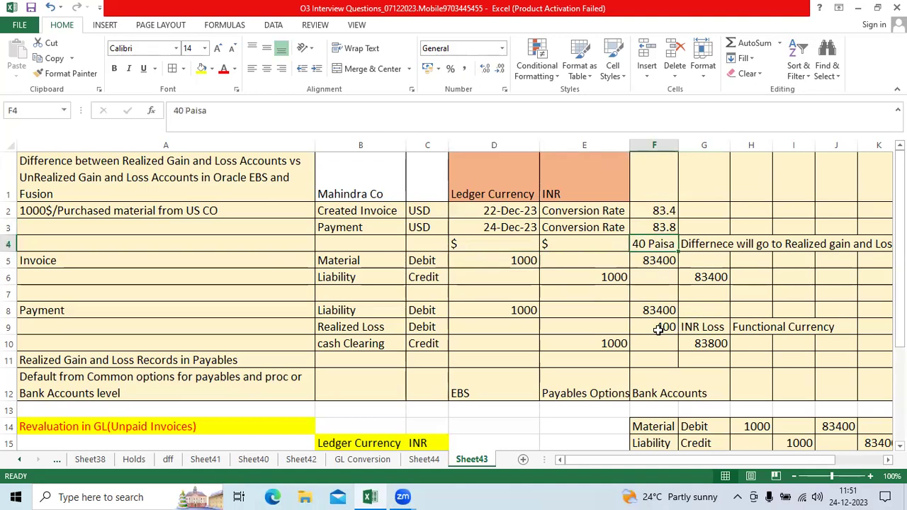
pyautogui.moveTo(668, 329); pyautogui.dragTo(797, 328)
pyautogui.click(366, 311)
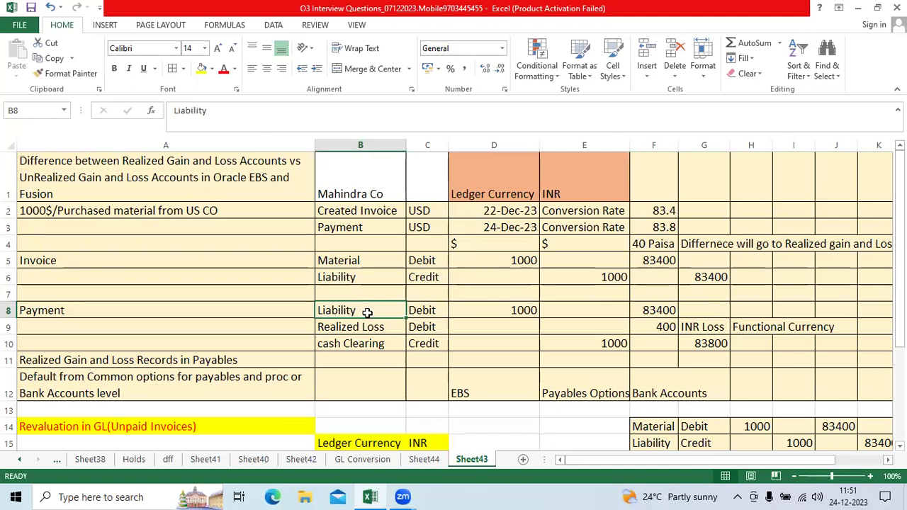
pyautogui.click(416, 310)
pyautogui.click(521, 309)
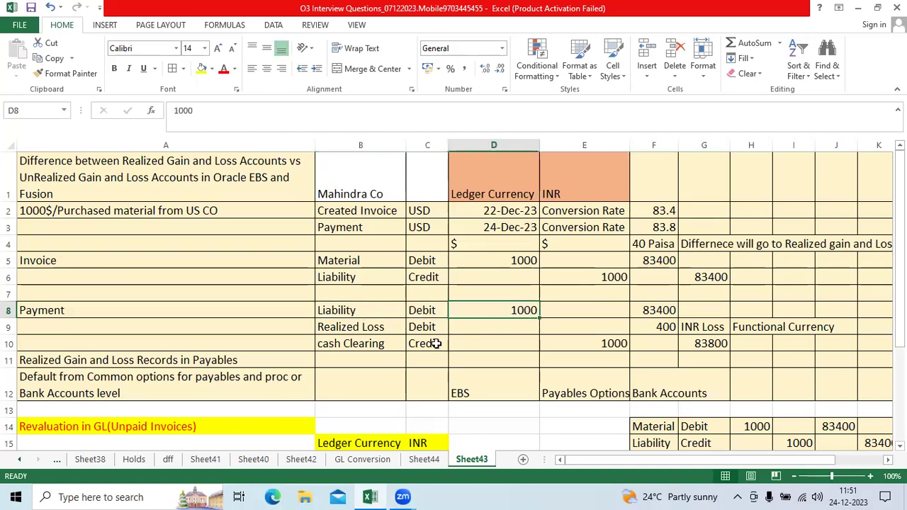
pyautogui.click(378, 345)
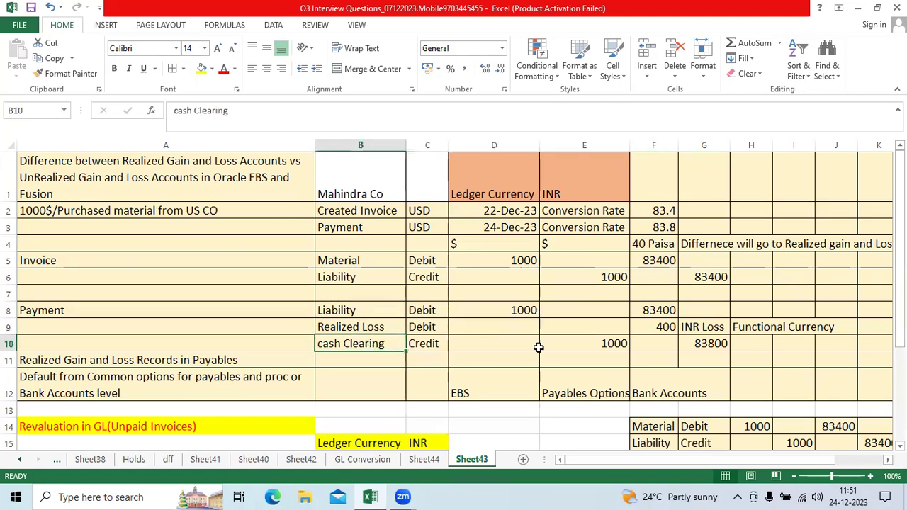
pyautogui.click(612, 345)
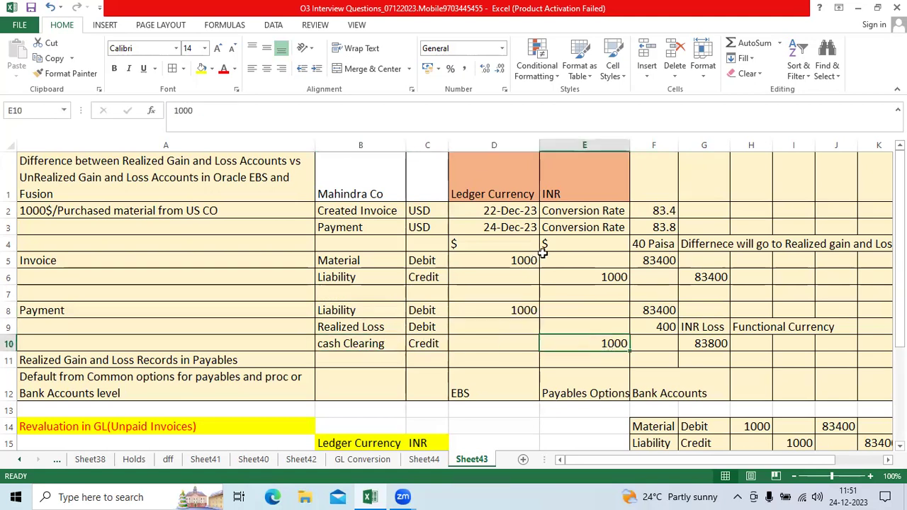
pyautogui.click(717, 342)
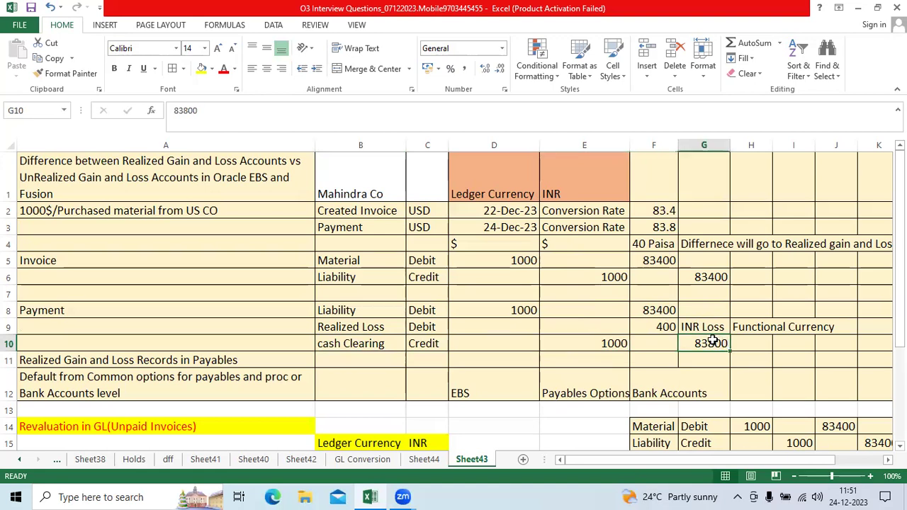
pyautogui.moveTo(374, 330); pyautogui.dragTo(662, 325)
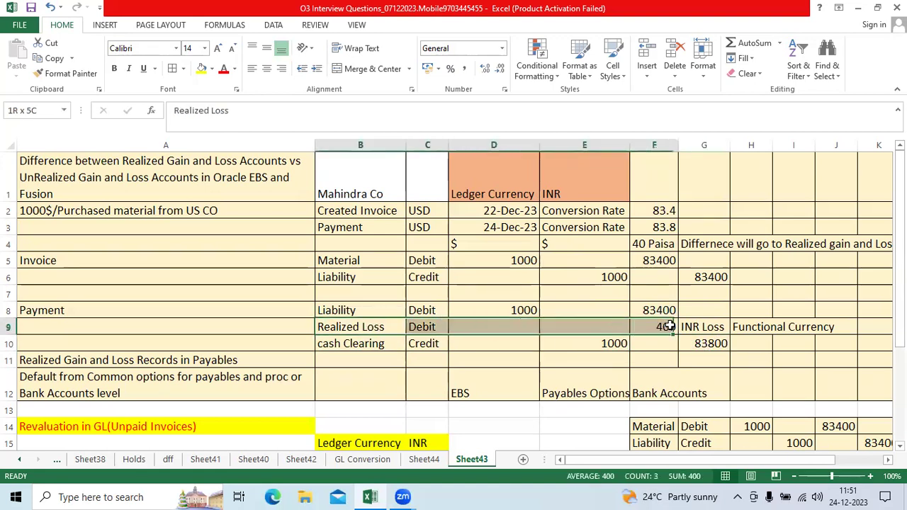
pyautogui.click(223, 69)
pyautogui.click(201, 69)
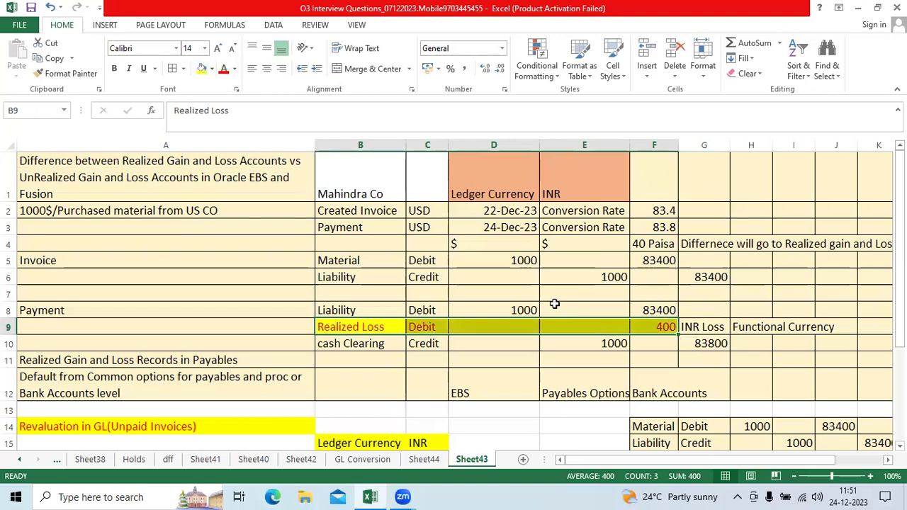
pyautogui.click(752, 329)
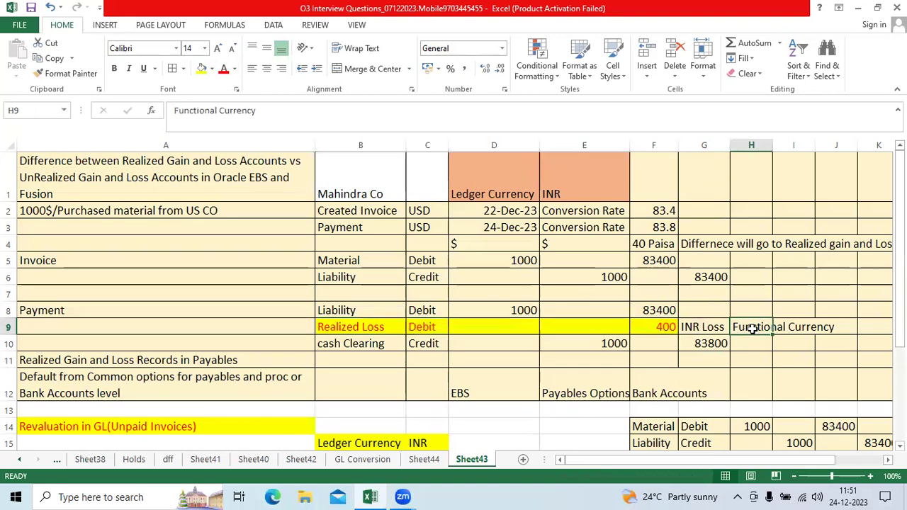
pyautogui.scroll(-1, 737, 301)
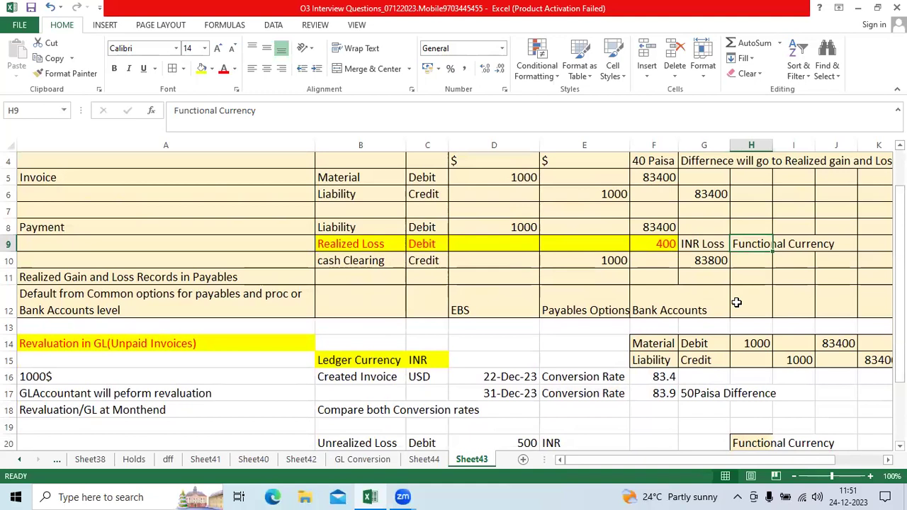
pyautogui.scroll(1, 737, 301)
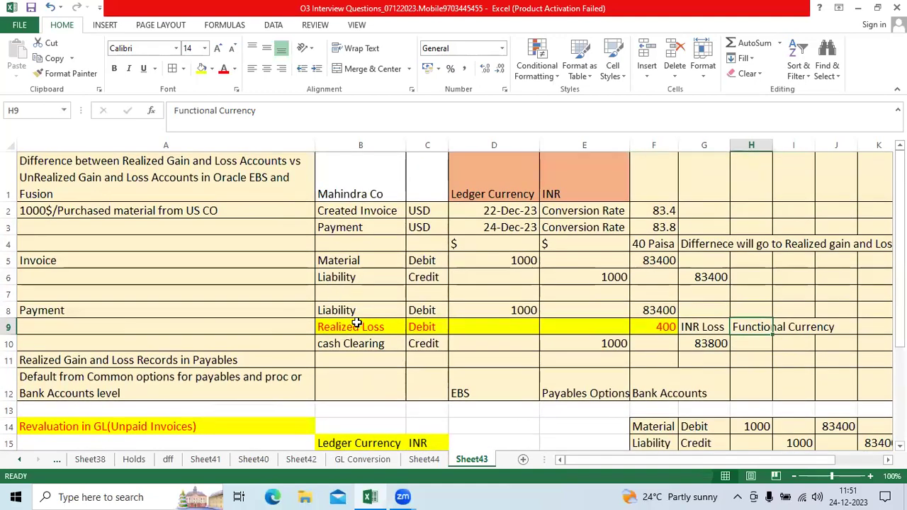
pyautogui.click(199, 359)
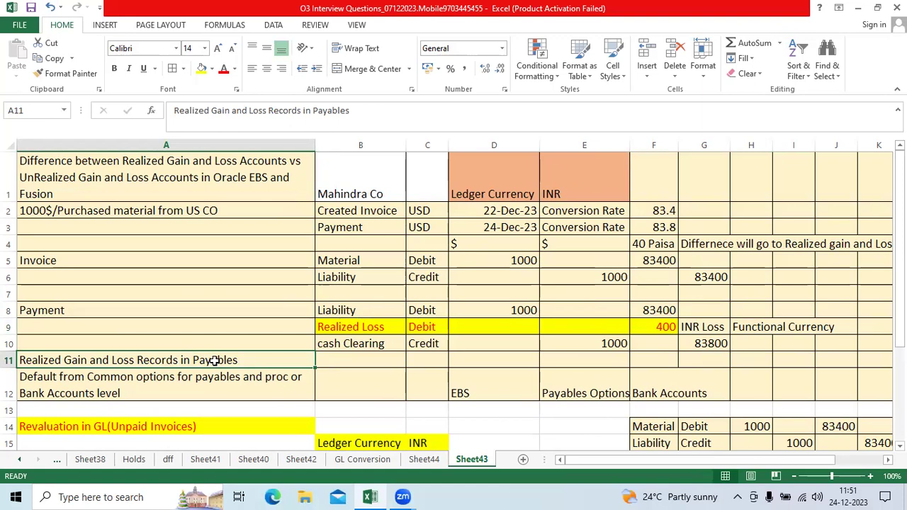
pyautogui.click(178, 380)
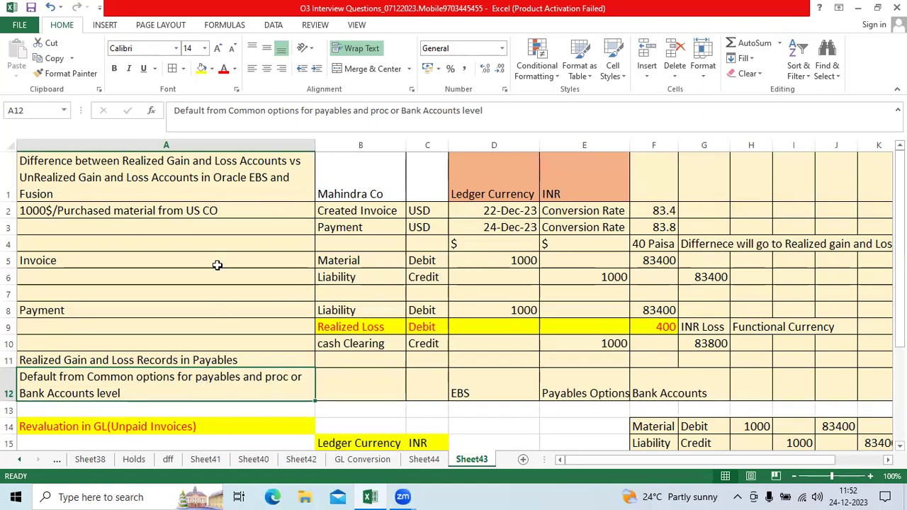
pyautogui.scroll(-2, 187, 315)
pyautogui.click(138, 294)
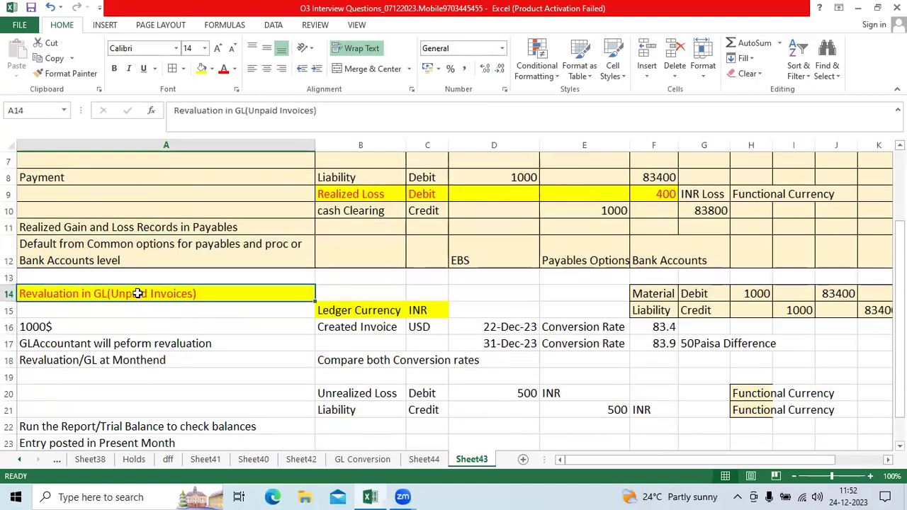
pyautogui.click(158, 342)
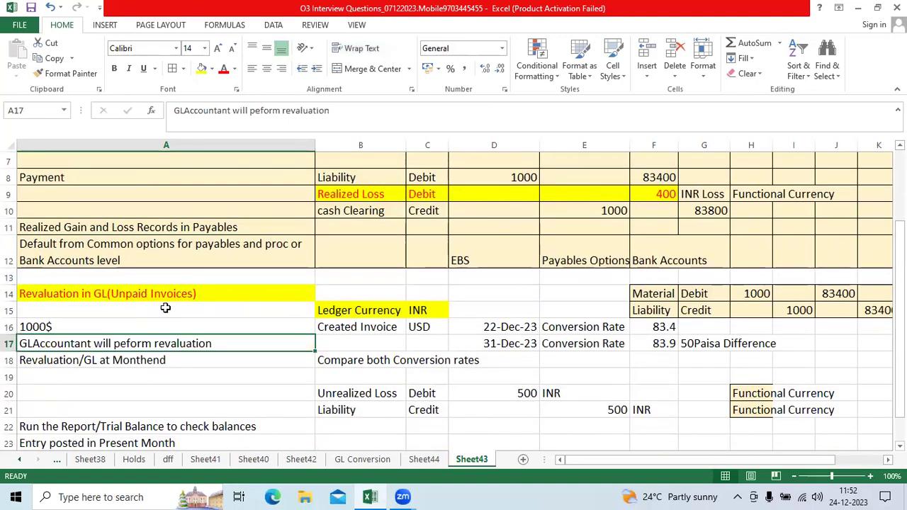
pyautogui.click(174, 301)
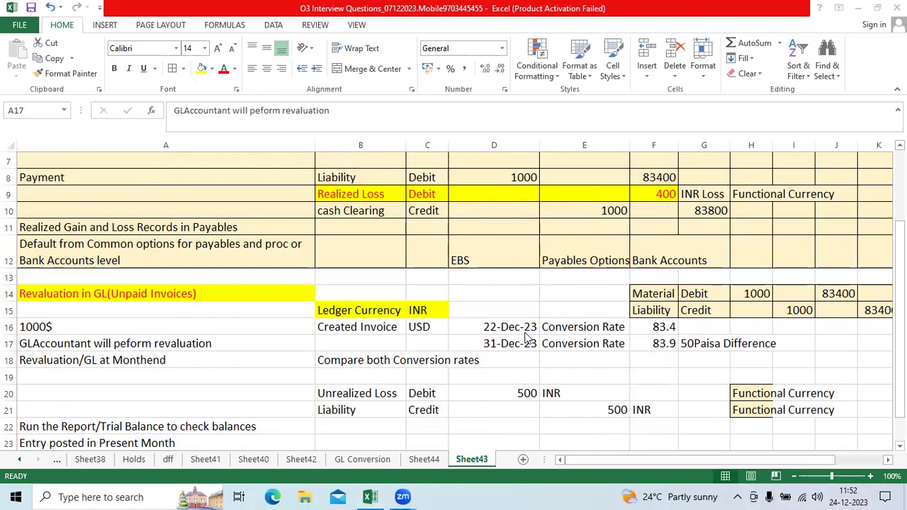
pyautogui.click(390, 327)
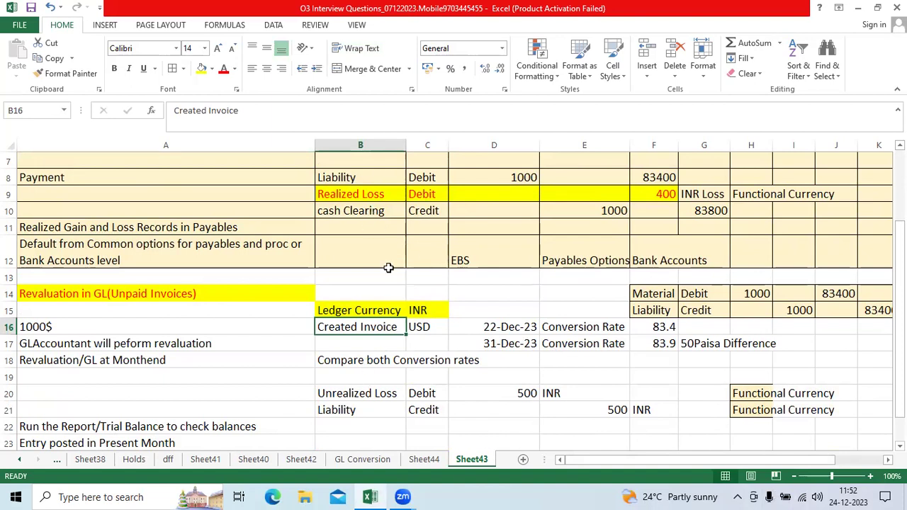
pyautogui.click(655, 327)
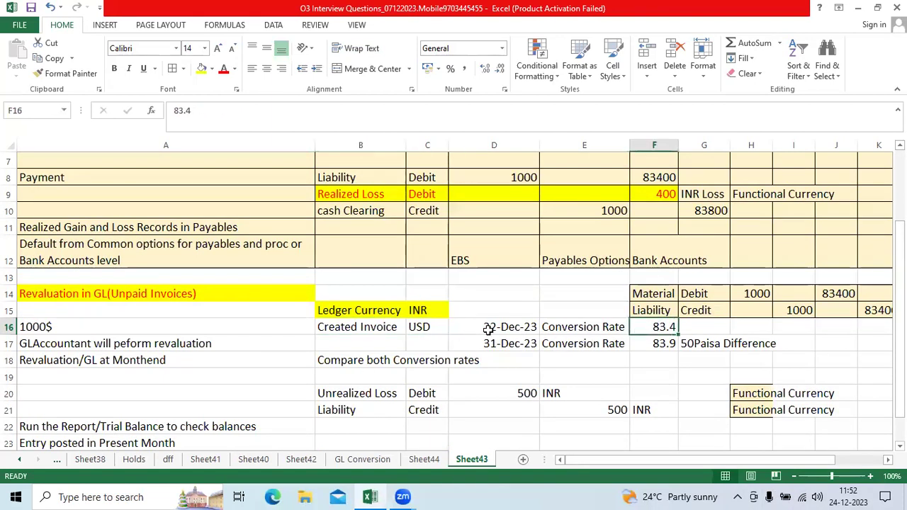
pyautogui.moveTo(487, 329); pyautogui.dragTo(669, 327)
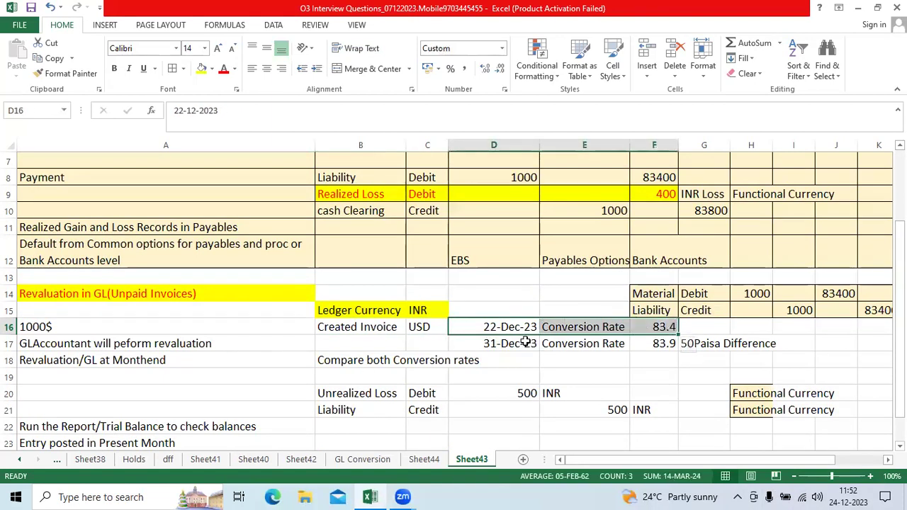
pyautogui.click(489, 345)
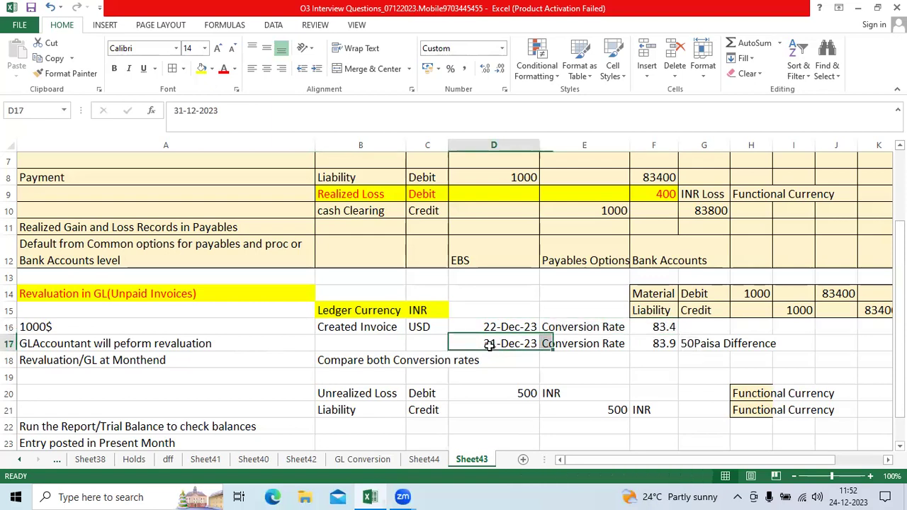
pyautogui.click(564, 349)
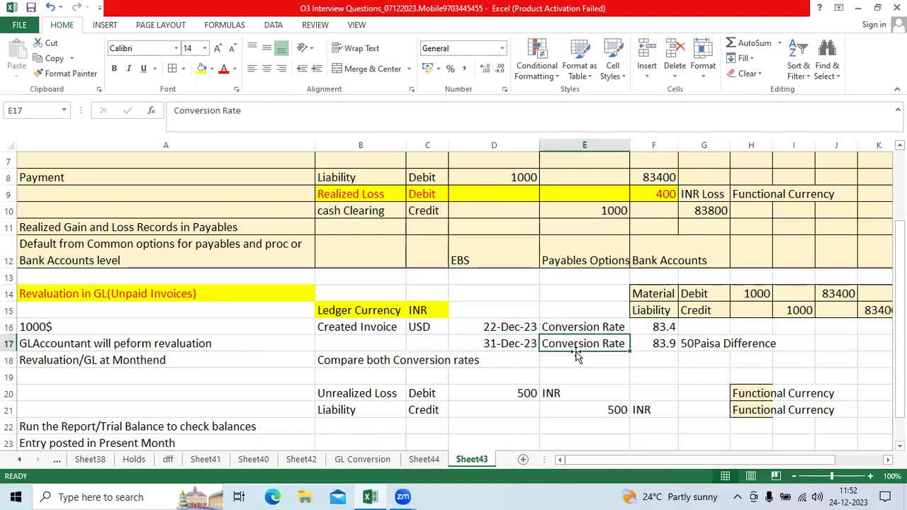
pyautogui.click(657, 343)
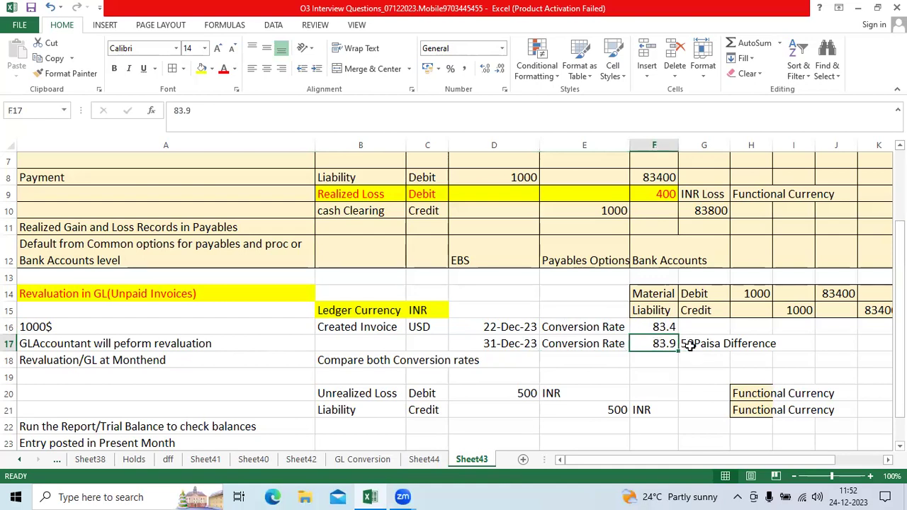
pyautogui.click(684, 345)
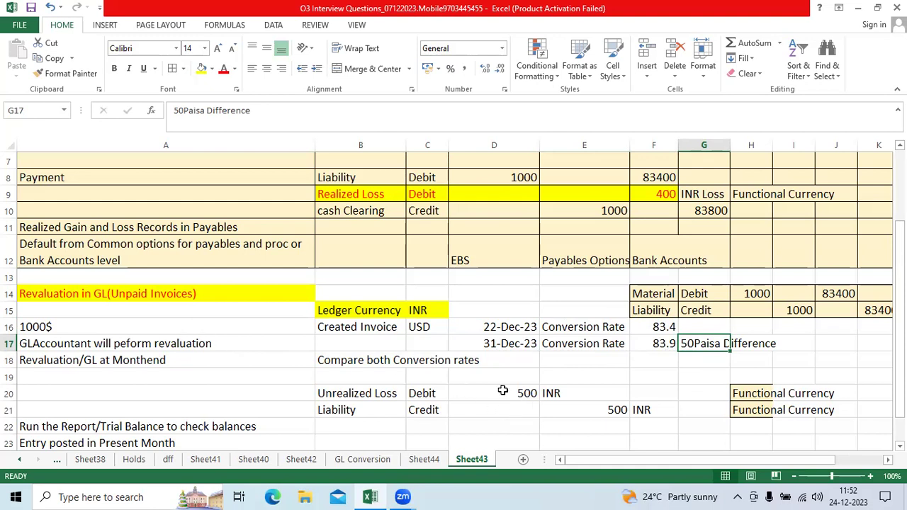
pyautogui.moveTo(343, 395); pyautogui.dragTo(576, 396)
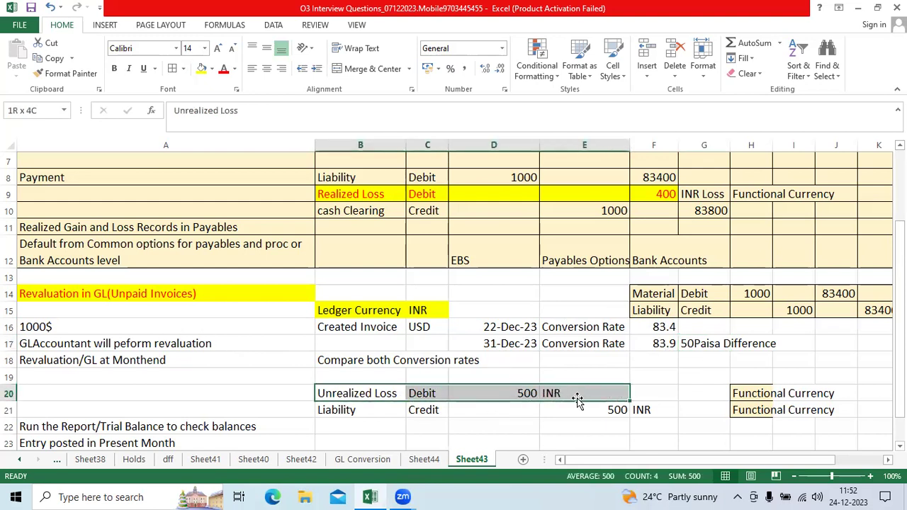
pyautogui.moveTo(347, 411); pyautogui.dragTo(636, 407)
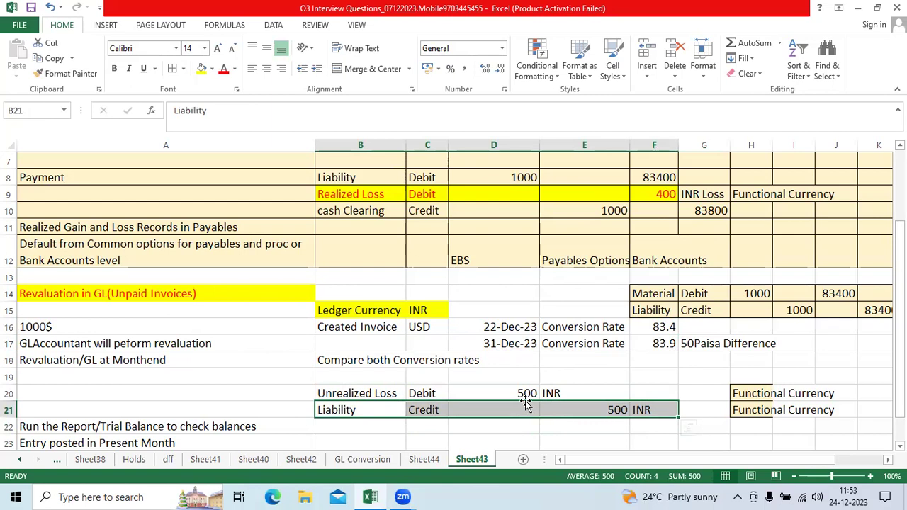
pyautogui.moveTo(752, 390); pyautogui.dragTo(754, 414)
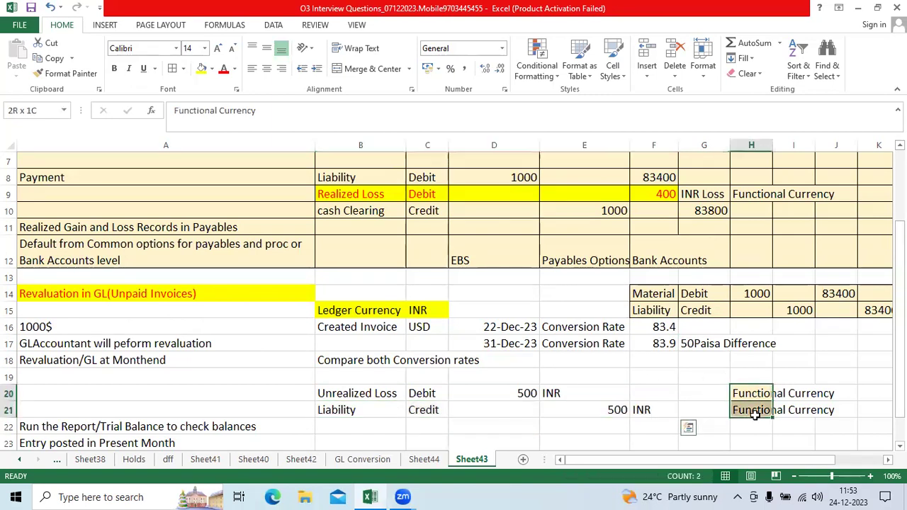
pyautogui.click(703, 393)
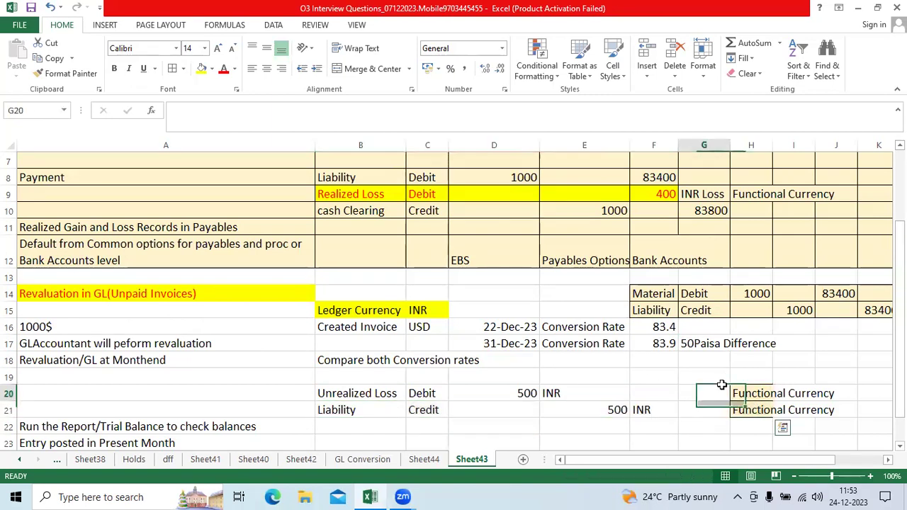
pyautogui.click(130, 361)
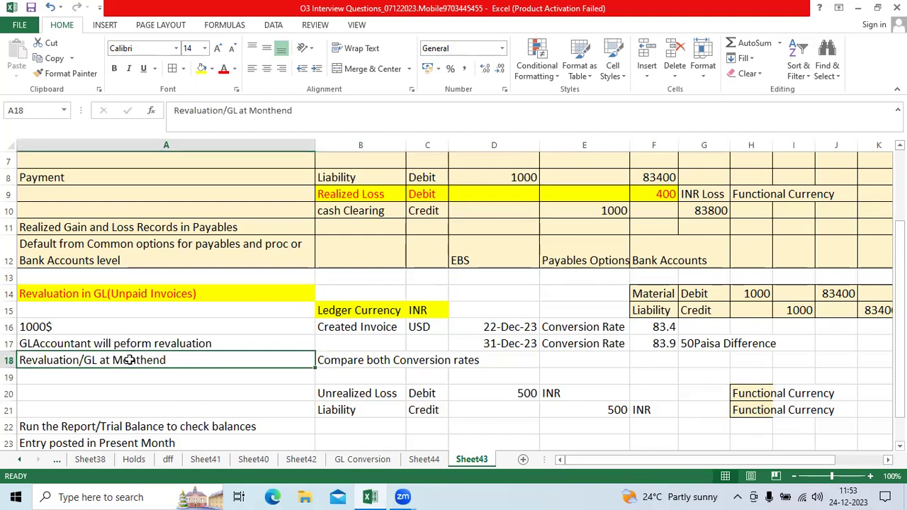
pyautogui.click(342, 361)
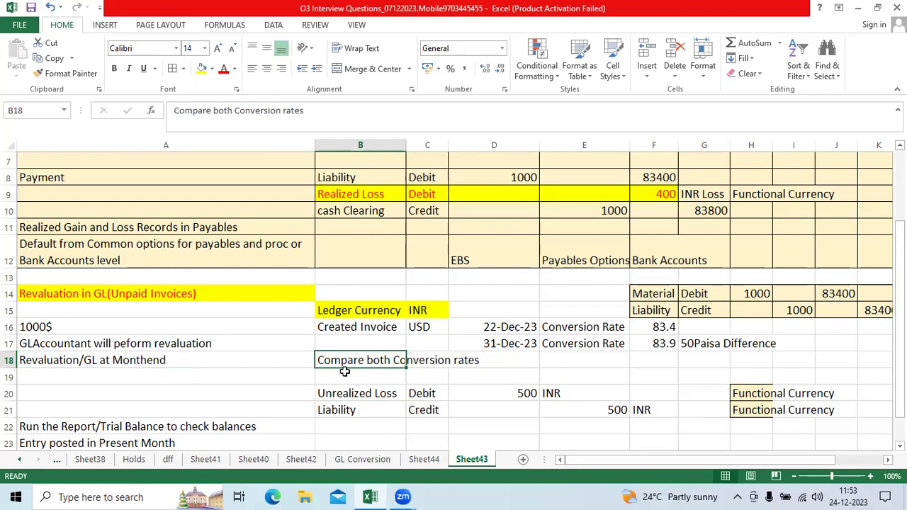
pyautogui.scroll(-1, 344, 371)
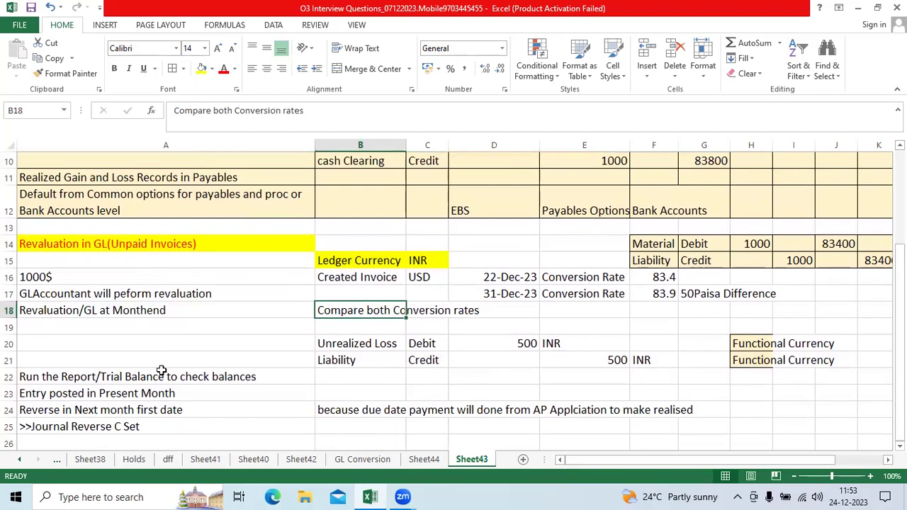
pyautogui.click(129, 377)
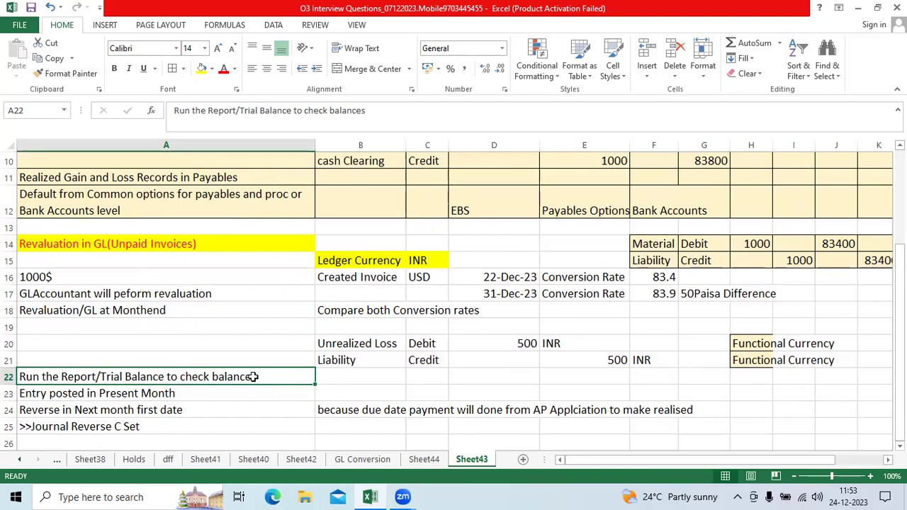
pyautogui.click(164, 391)
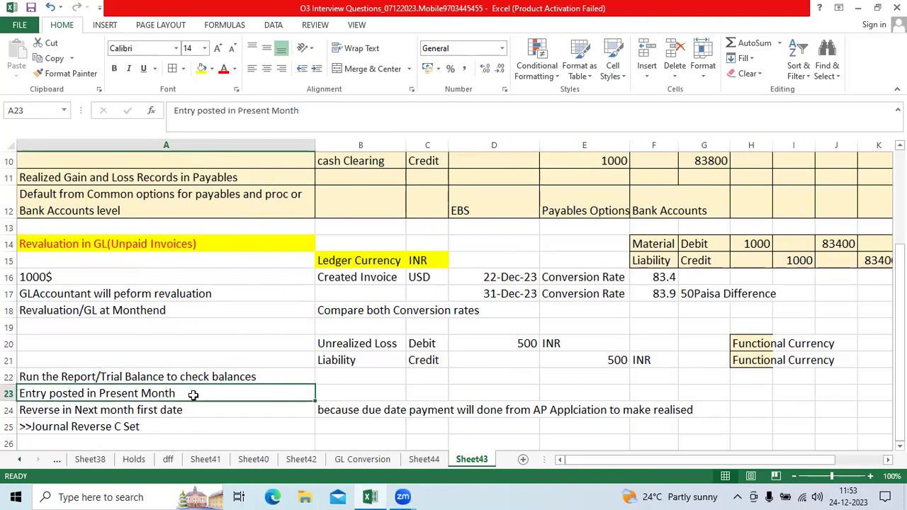
pyautogui.click(178, 408)
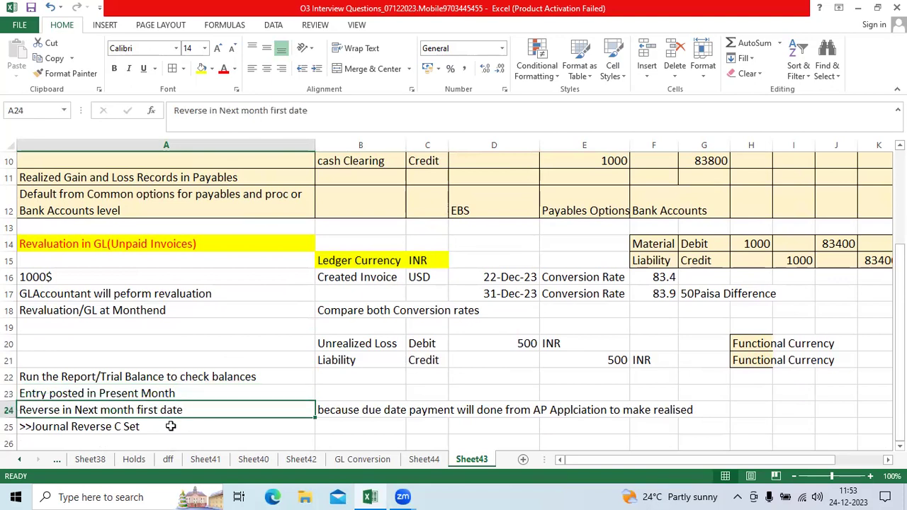
pyautogui.click(170, 426)
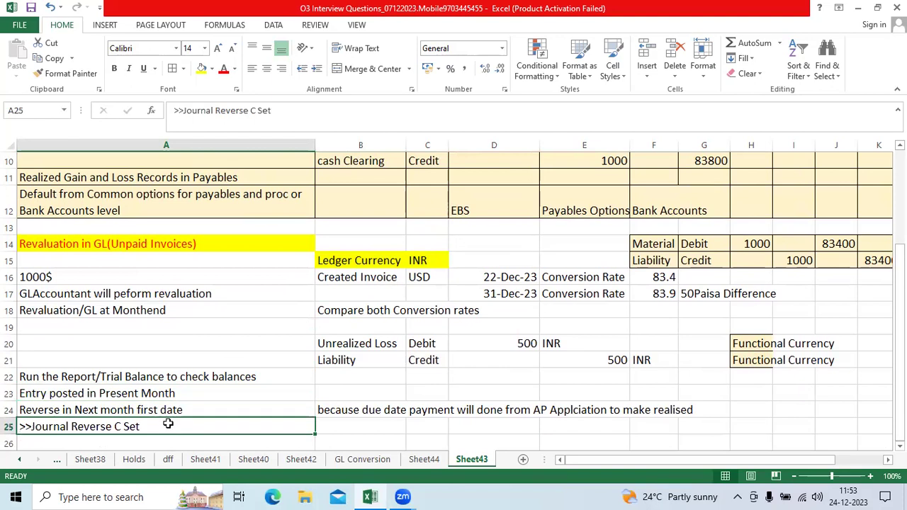
pyautogui.click(344, 408)
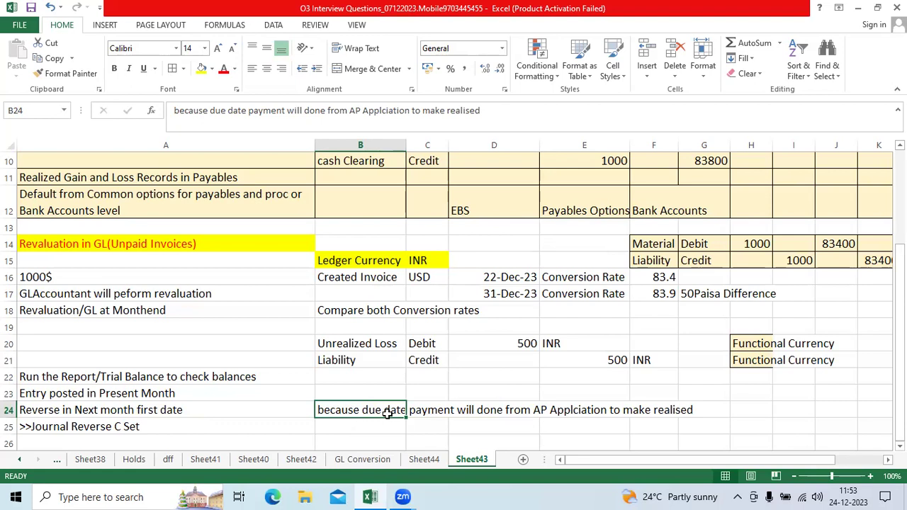
# Enter the note 'AP/AR' in cell A27, below the reversal notes.
pyautogui.scroll(-3, 205, 304)
pyautogui.click(209, 297)
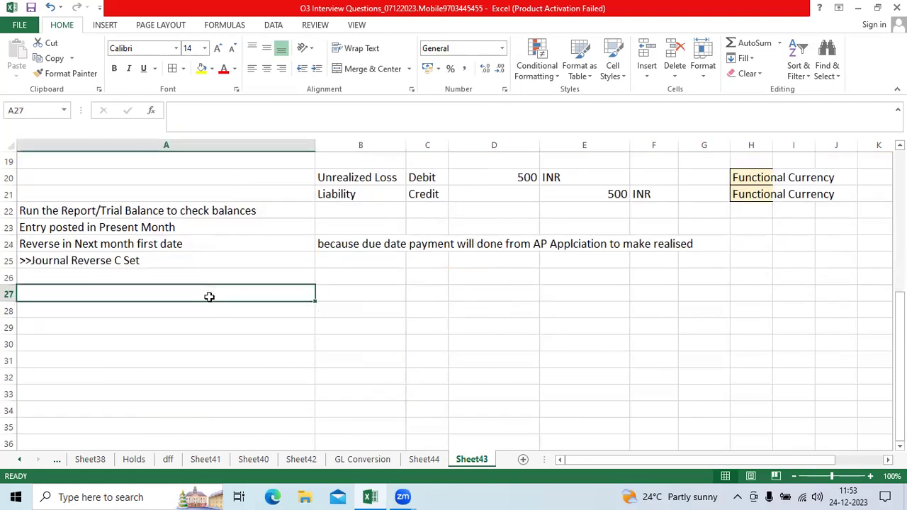
pyautogui.write('Rea;')
pyautogui.press('BackSpace')
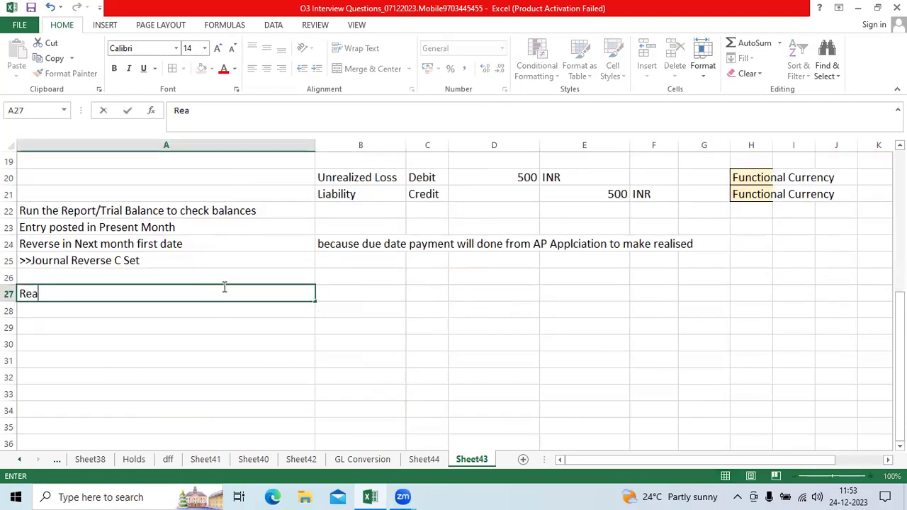
pyautogui.write('lised gai')
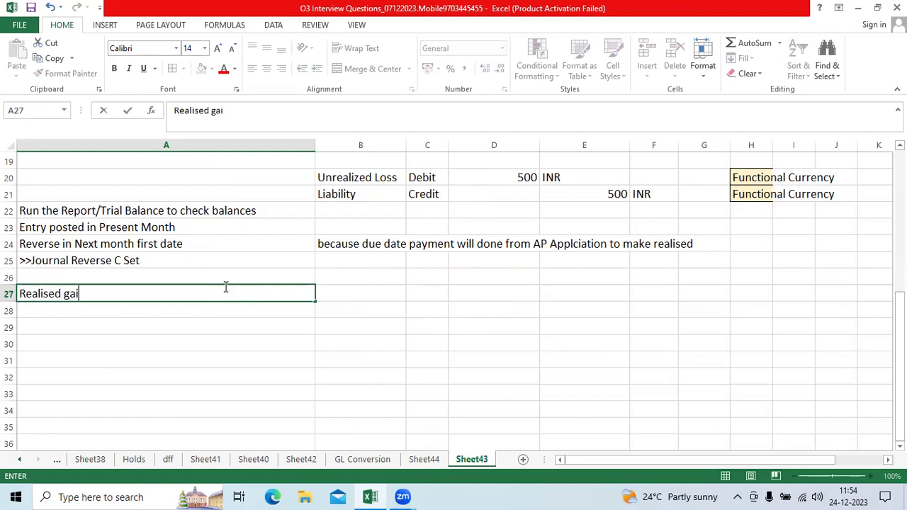
pyautogui.write('na n')
pyautogui.press('BackSpace')
pyautogui.press('BackSpace')
pyautogui.press('BackSpace')
pyautogui.press('BackSpace')
pyautogui.press('BackSpace')
pyautogui.press('BackSpace')
pyautogui.press('BackSpace')
pyautogui.press('BackSpace')
pyautogui.press('BackSpace')
pyautogui.press('BackSpace')
pyautogui.press('BackSpace')
pyautogui.press('BackSpace')
pyautogui.press('BackSpace')
pyautogui.press('BackSpace')
pyautogui.press('BackSpace')
pyautogui.press('BackSpace')
pyautogui.press('BackSpace')
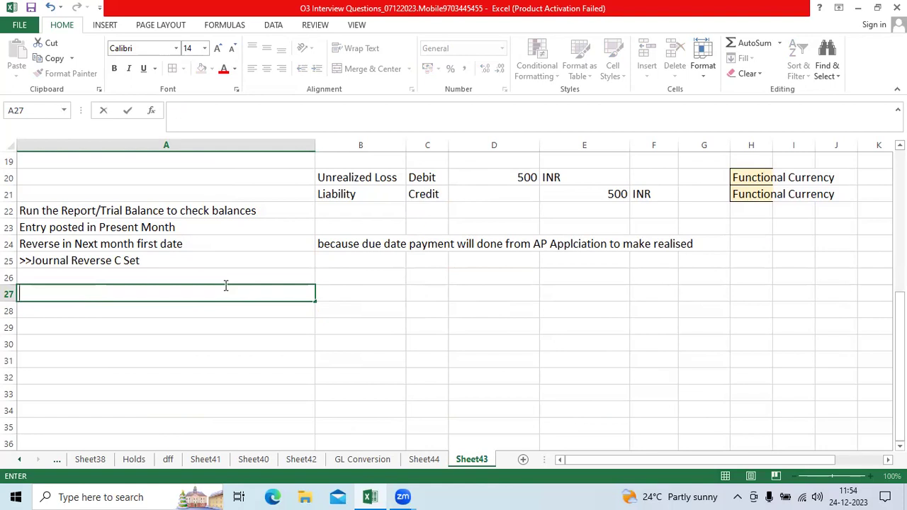
pyautogui.write('AP/AR')
pyautogui.press('Return')
# Enter 'GL' in cell A28 and select both notes in A27:A28.
pyautogui.write('GL')
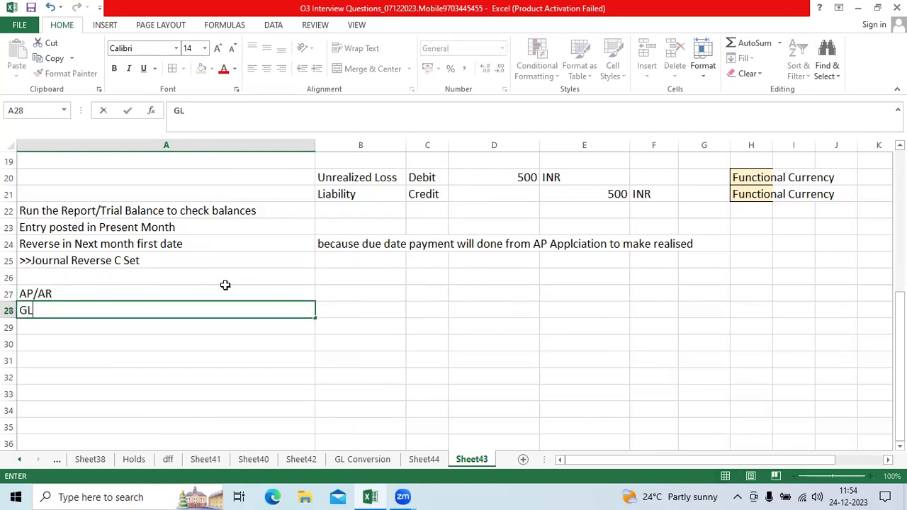
pyautogui.hotkey('ctrl', 'Return')
pyautogui.click(172, 297)
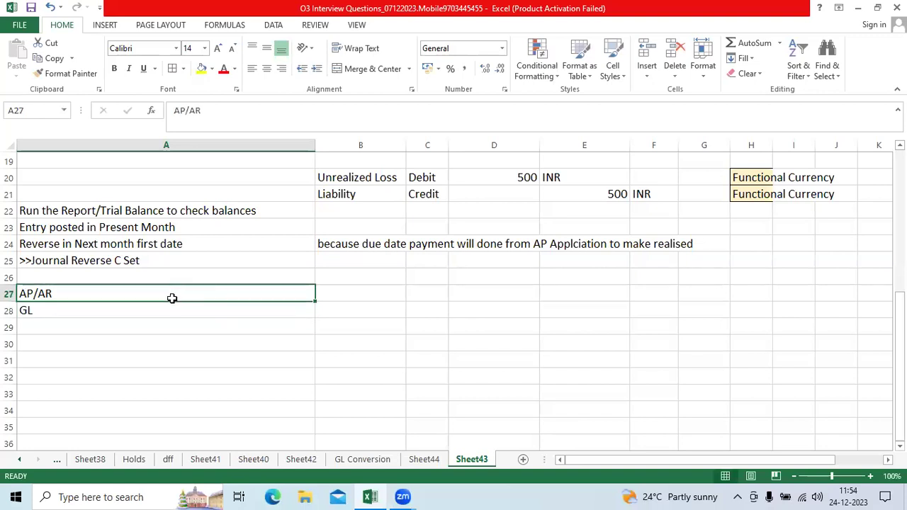
pyautogui.click(135, 307)
pyautogui.moveTo(107, 296); pyautogui.dragTo(155, 311)
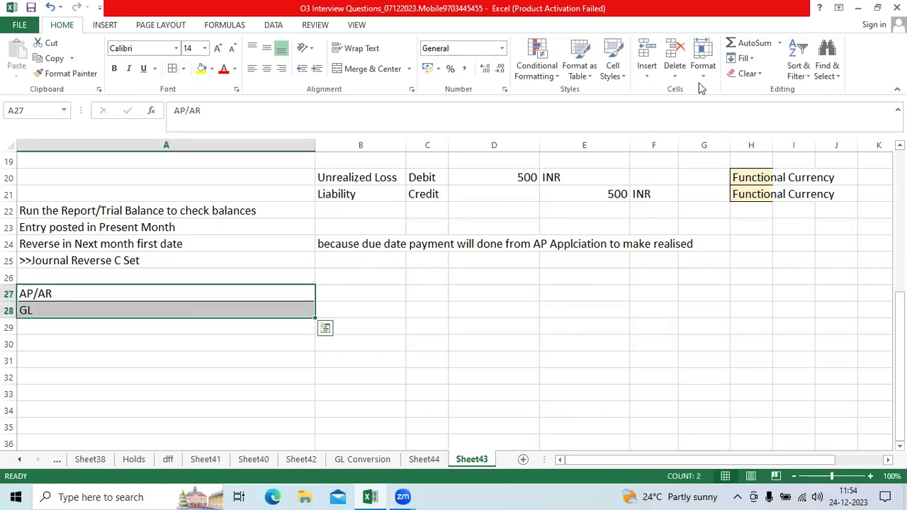